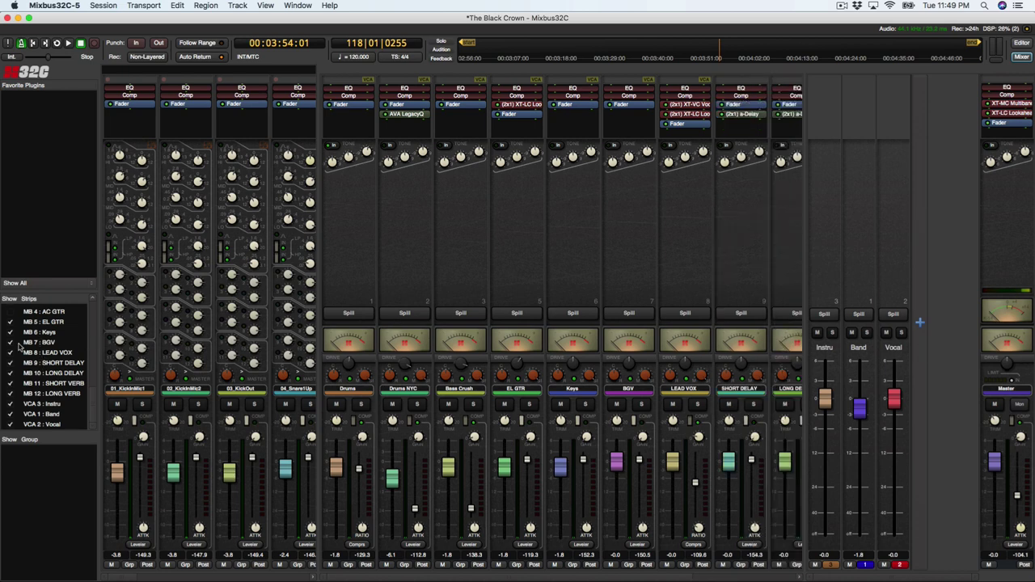
Show the MB 4 : AC GTR mix bus strip again and widen the strips pane.
scroll(18, 346, up, 3)
click(11, 373)
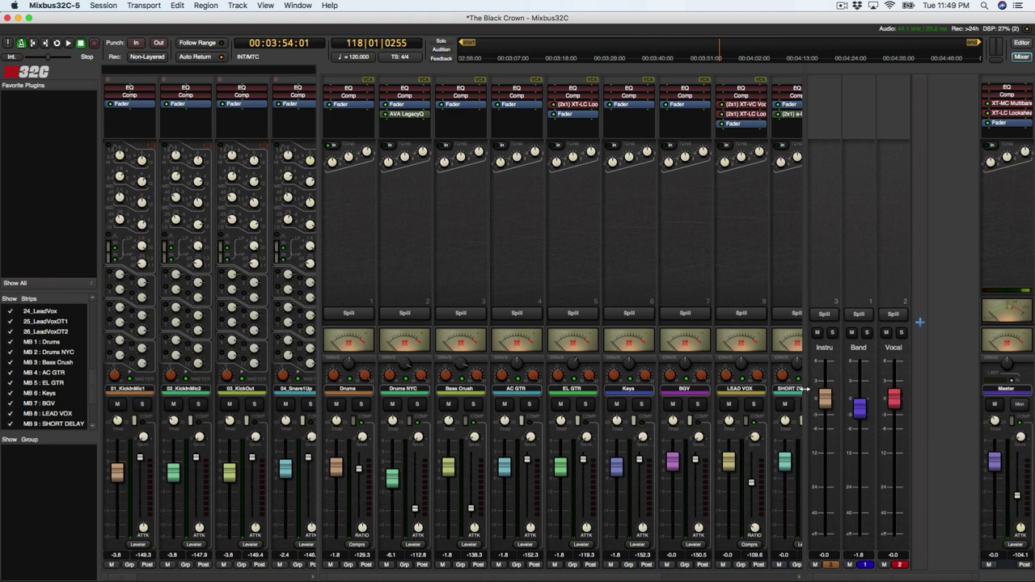
drag(807, 388, 870, 389)
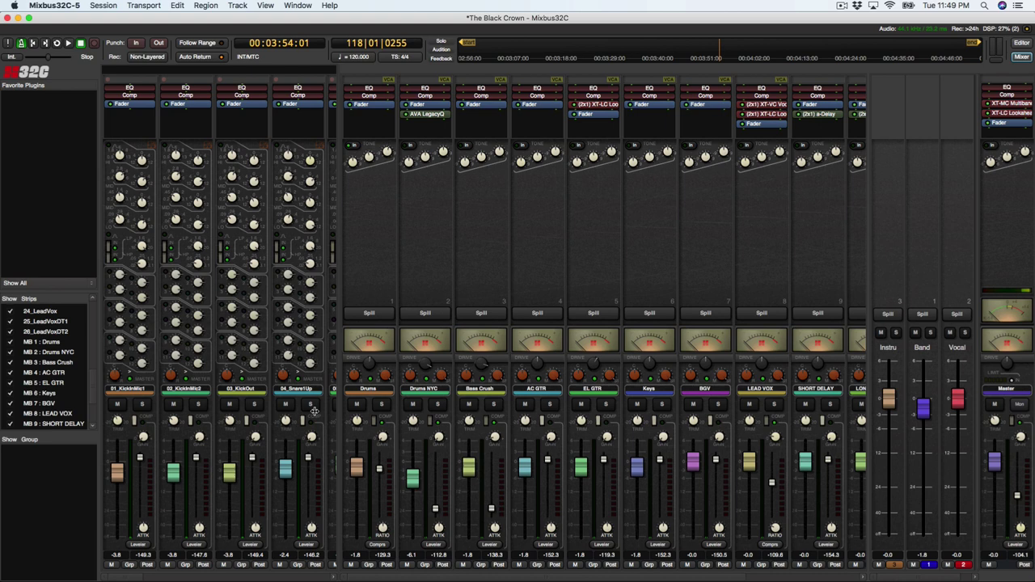
Scroll the mixer and switch back to the drum track strips 01_KickInMic1 onward.
scroll(313, 411, right, 5)
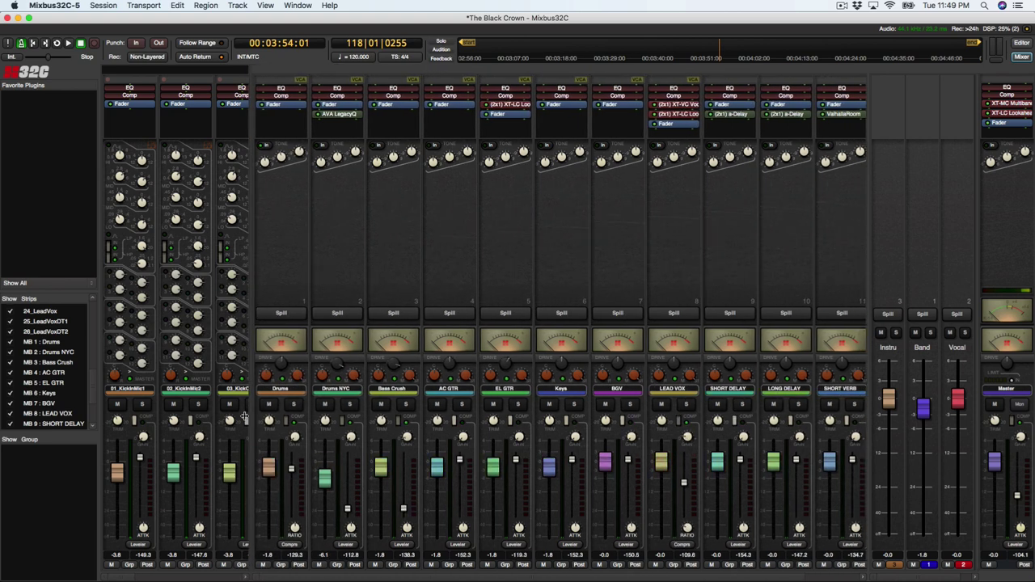
scroll(245, 416, right, 4)
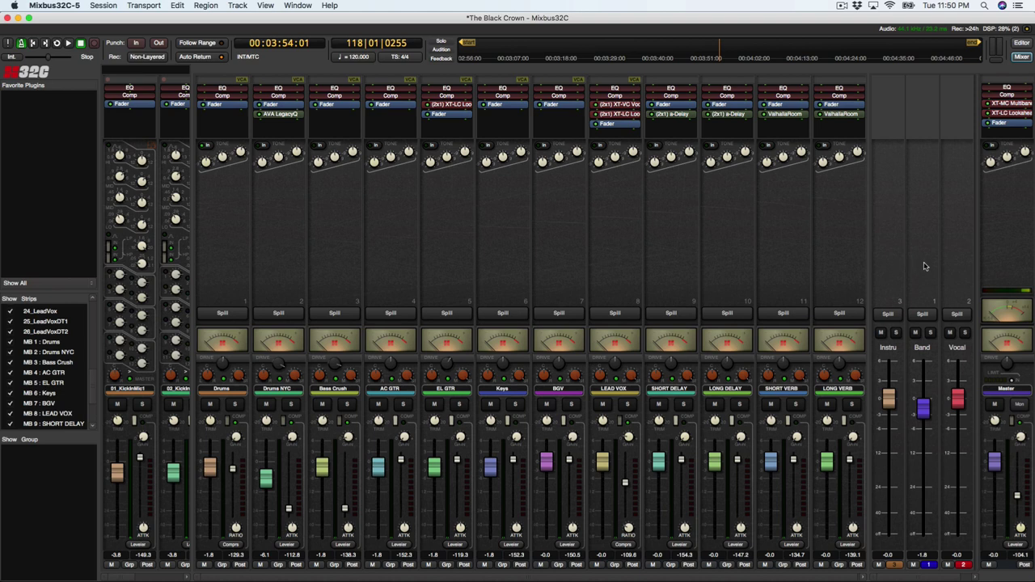
click(925, 266)
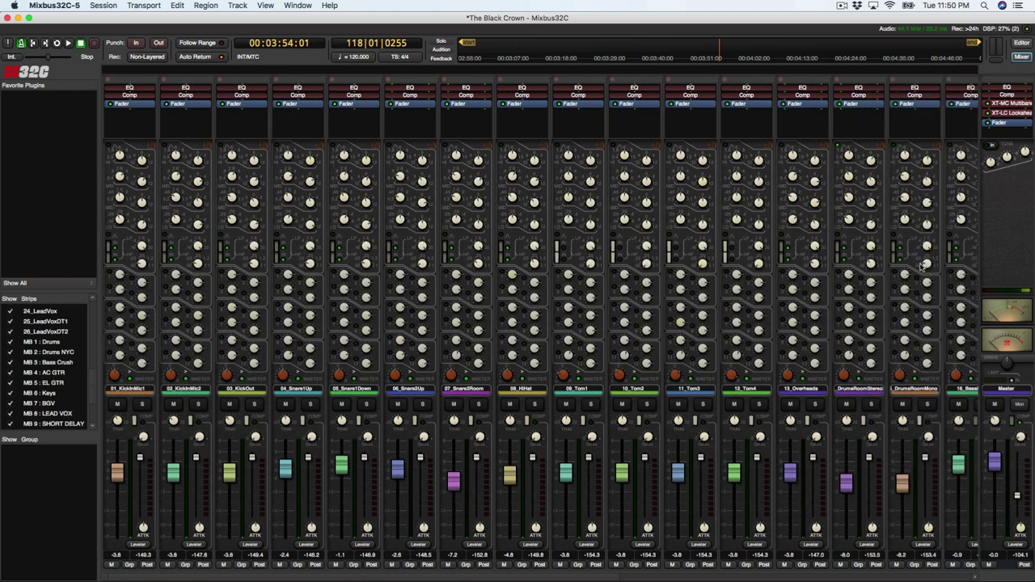
click(918, 257)
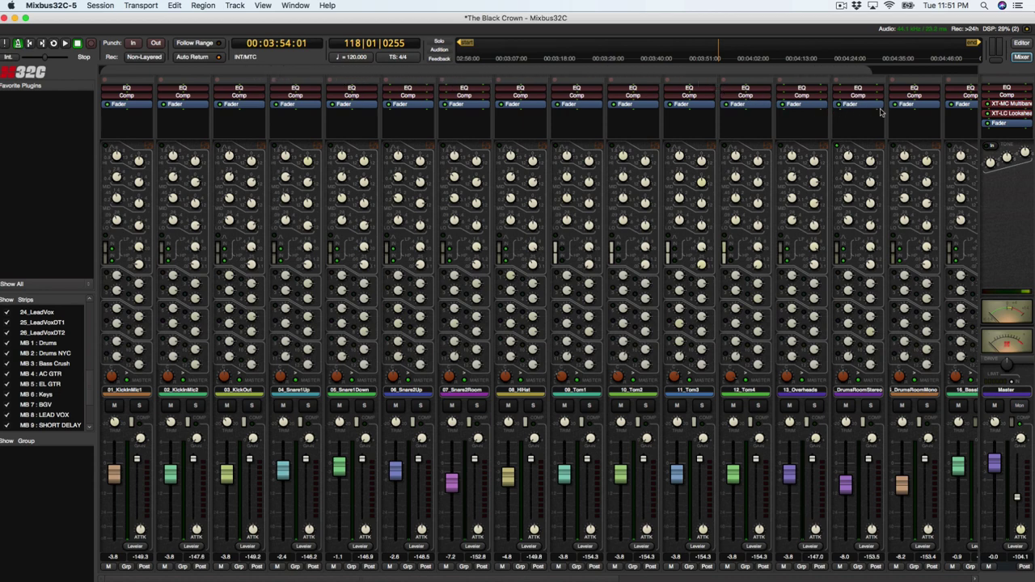
Create a purple track group named Drums spanning 01_KickInMic1 through DrumsRoomMono.
click(942, 111)
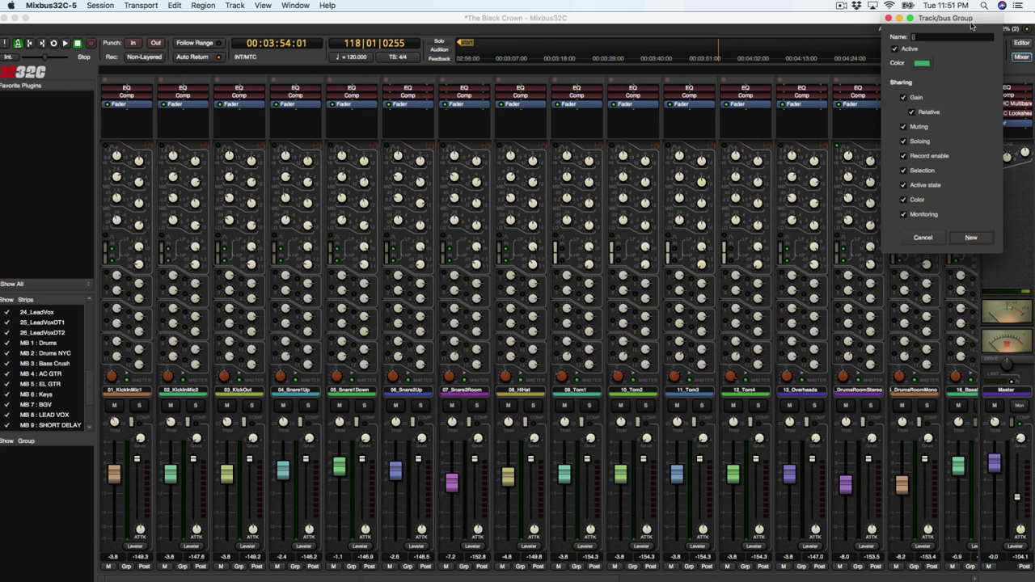
drag(971, 22, 505, 170)
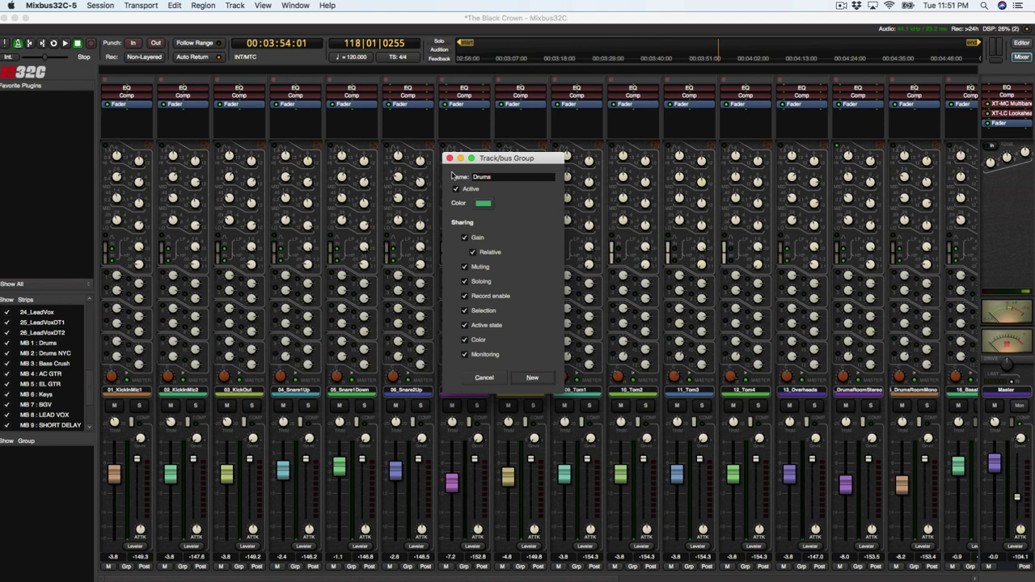
click(484, 203)
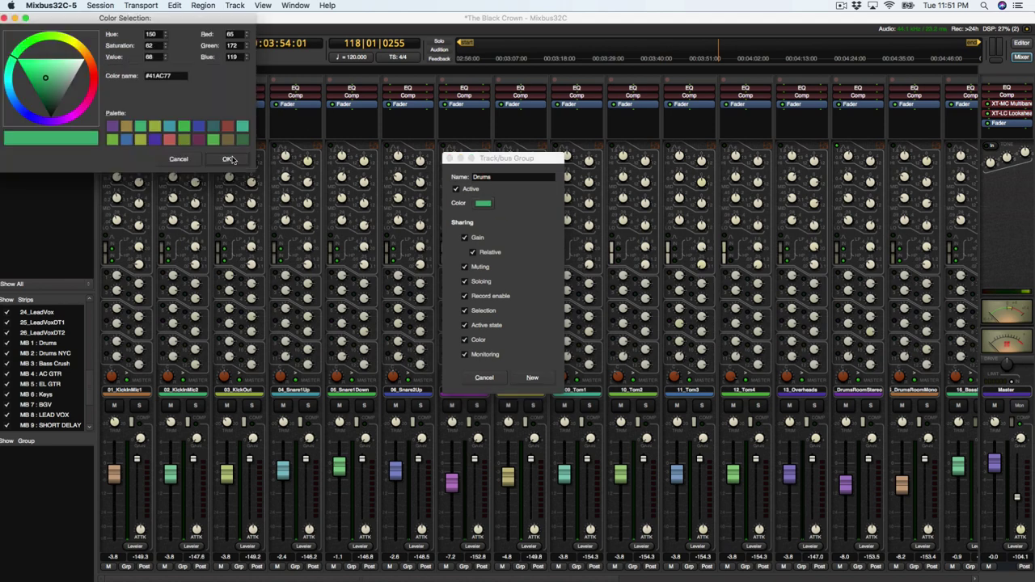
click(114, 127)
click(226, 160)
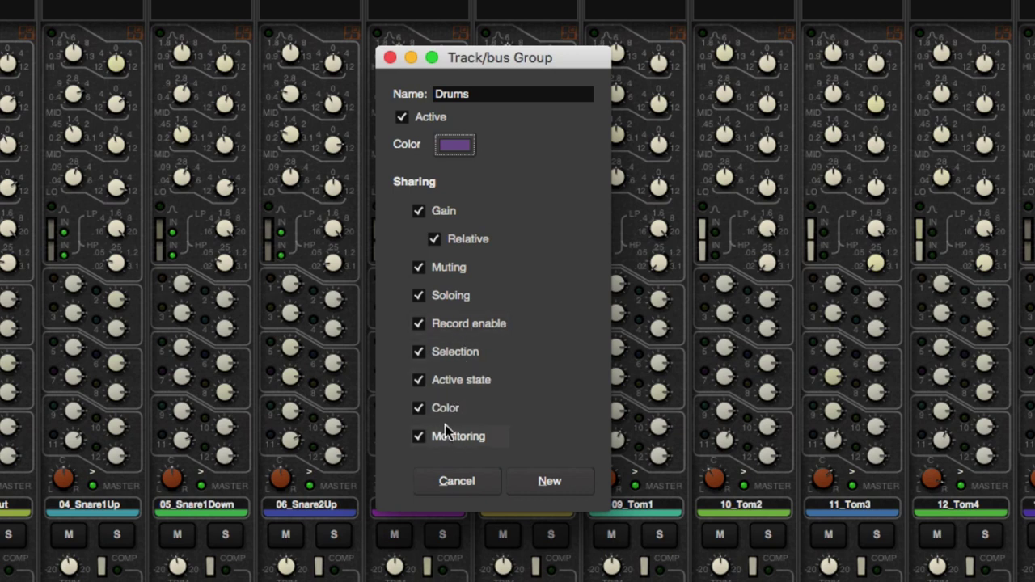
click(549, 482)
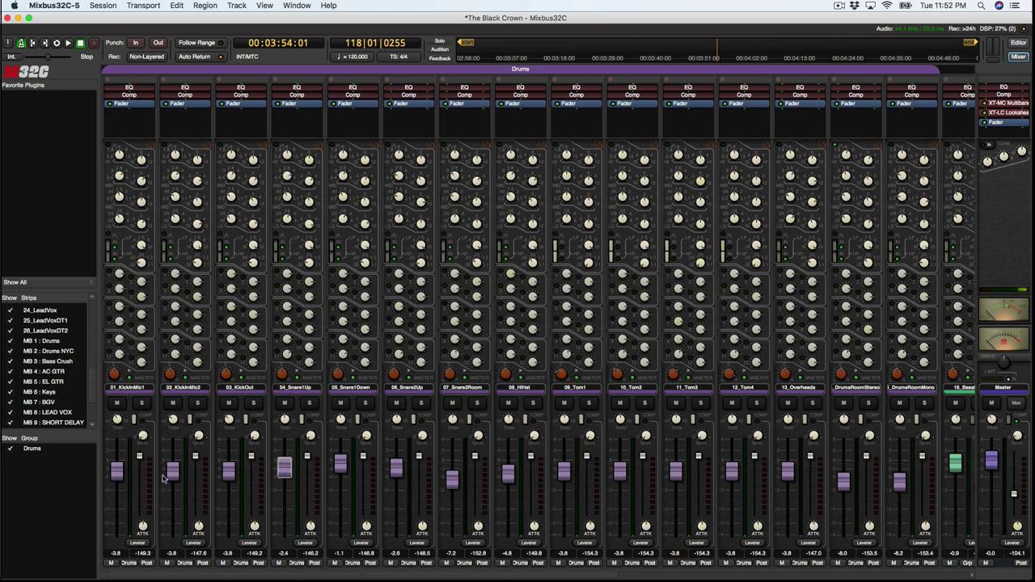
Group 16_BassDI and 17_BassAmp into a new group named Bass.
scroll(518, 404, right, 10)
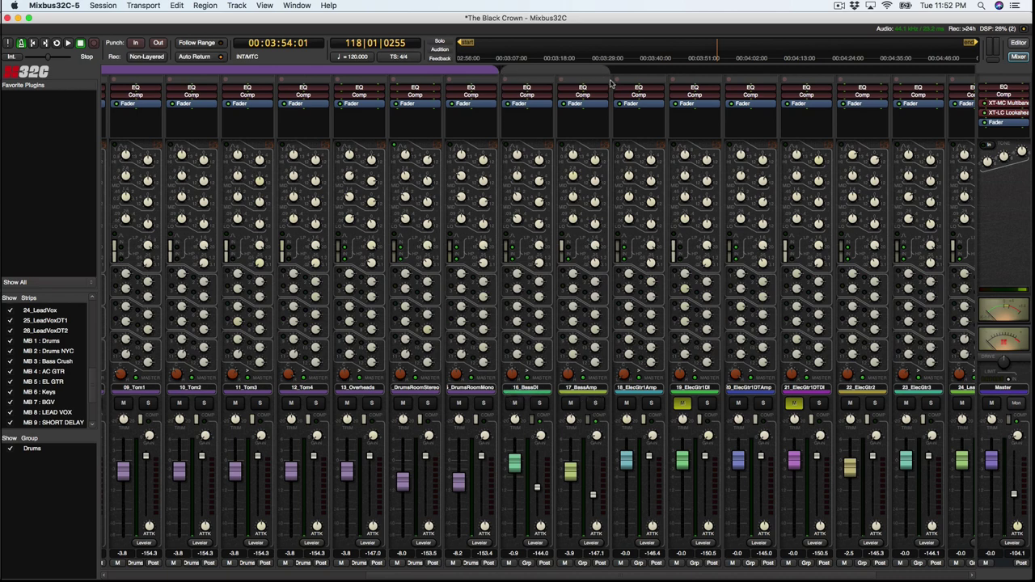
drag(612, 83, 611, 81)
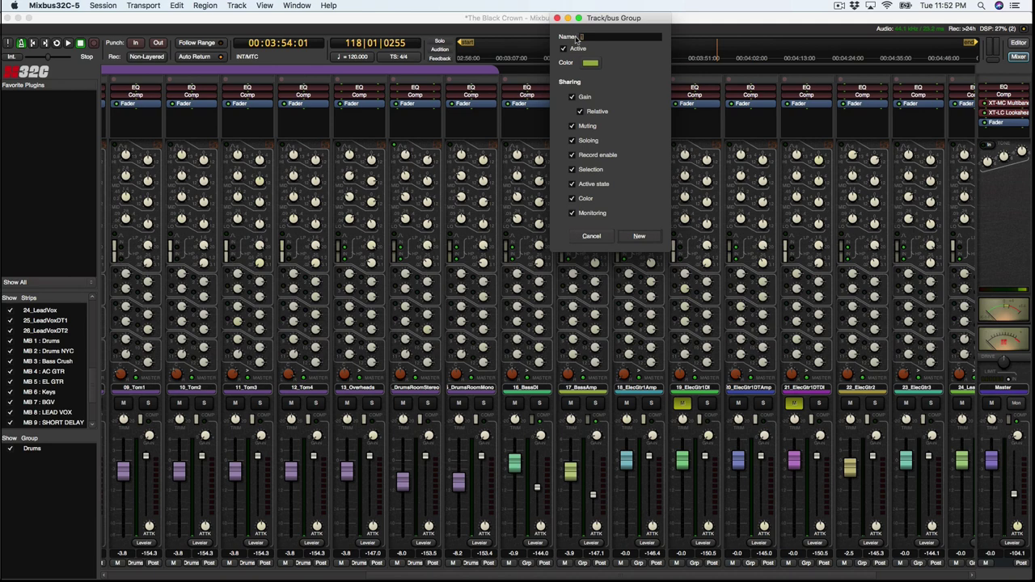
text(Bass)
key(Return)
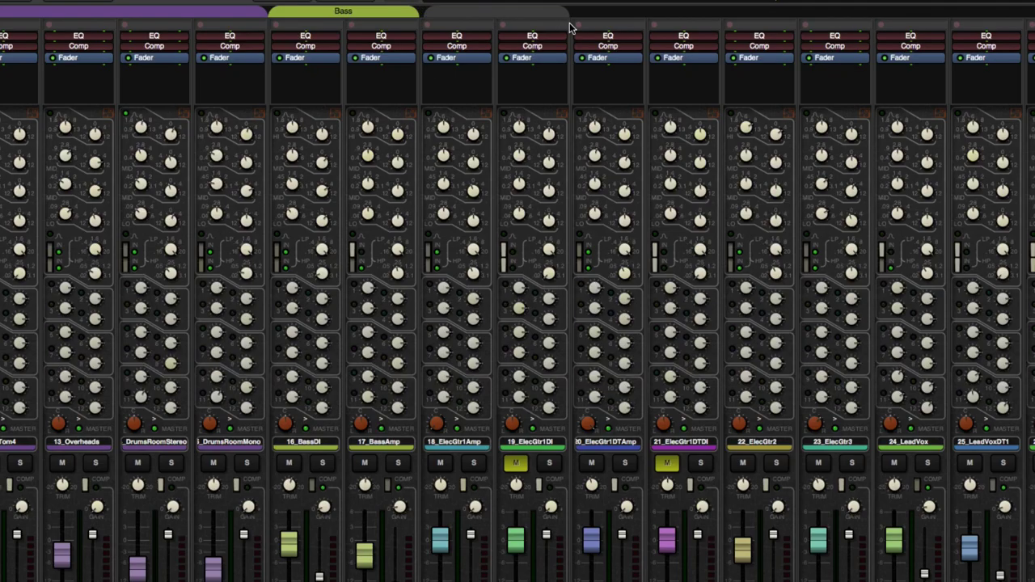
Create the E GTR 1 and E GTr DT groups over the two guitar pairs.
click(563, 24)
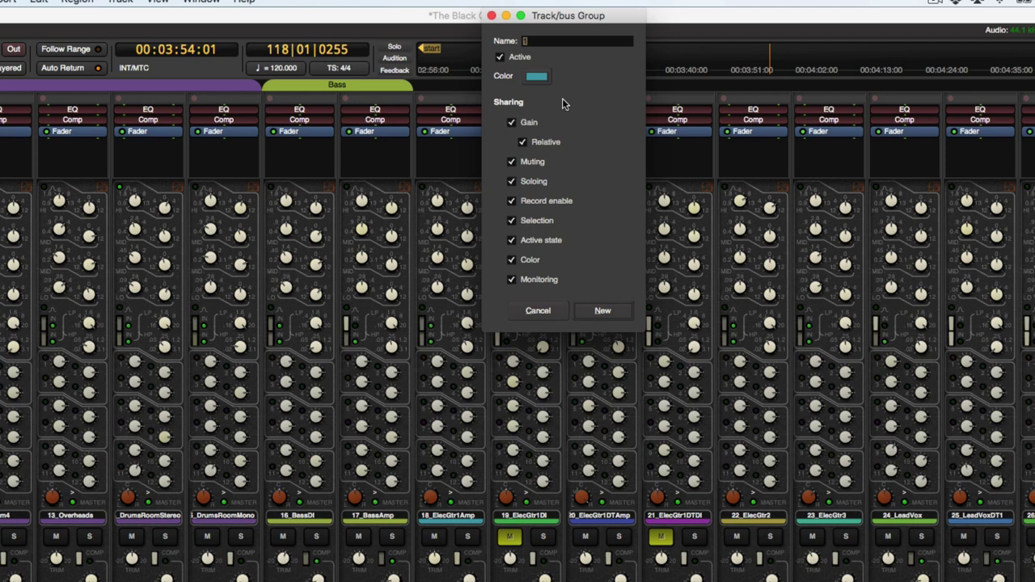
text(E GTR 1)
key(Return)
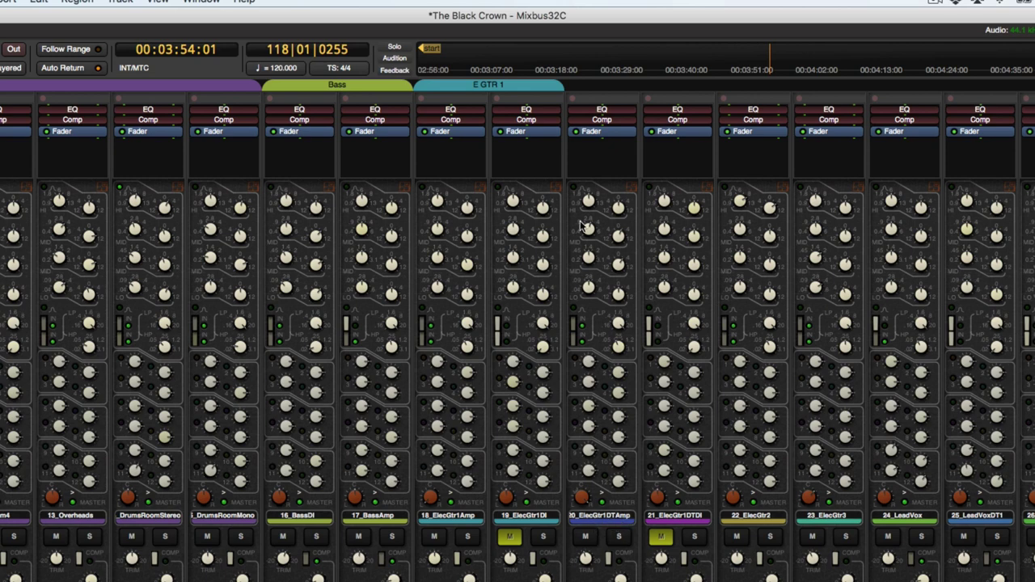
drag(570, 87, 715, 105)
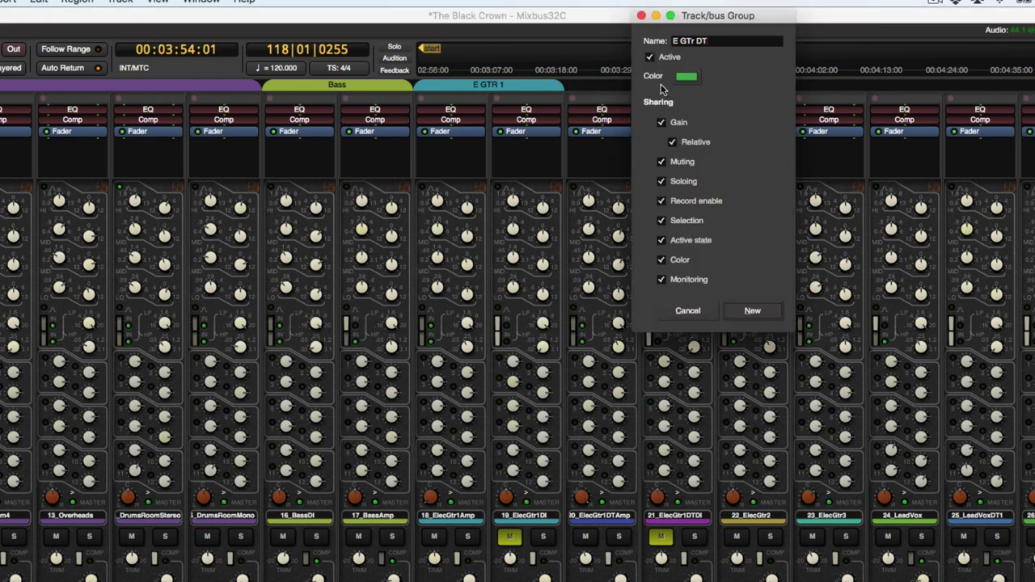
key(Return)
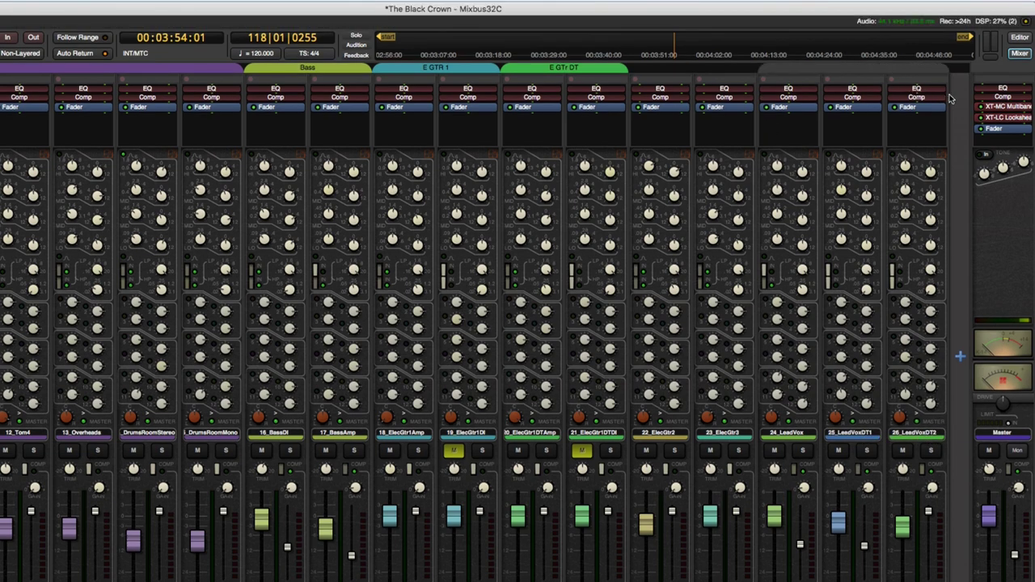
Create a Vocals group over 24_LeadVox through 26_LeadVoxDT2.
click(950, 98)
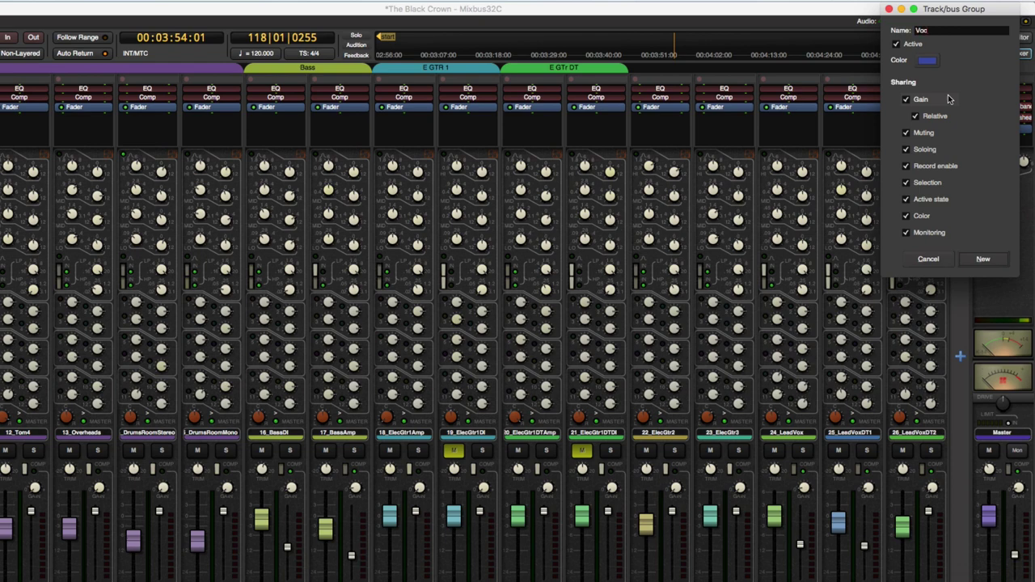
text(Vocals)
key(Return)
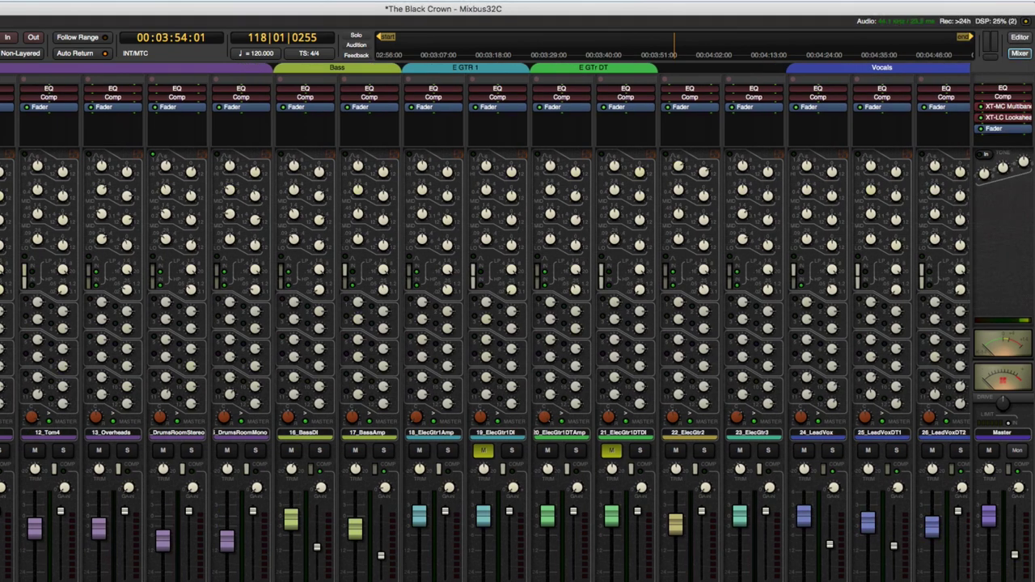
Raise one drum fader so the Drums group follows, with 01_KickInMic1 at -3.2 dB.
scroll(486, 323, left, 10)
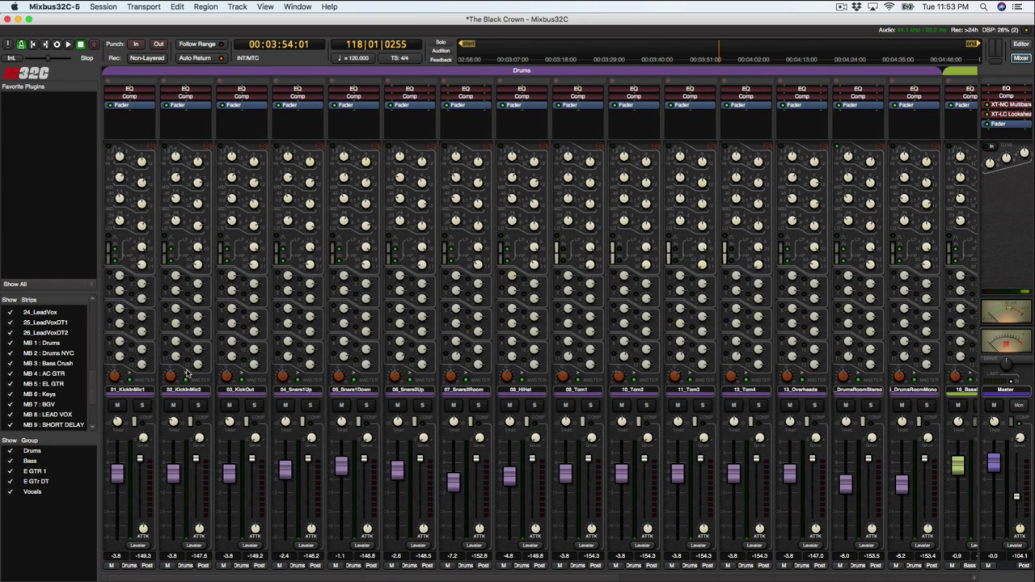
mouse_move(230, 475)
mouse_down()
mouse_move(230, 485)
mouse_move(229, 463)
mouse_move(231, 477)
mouse_up()
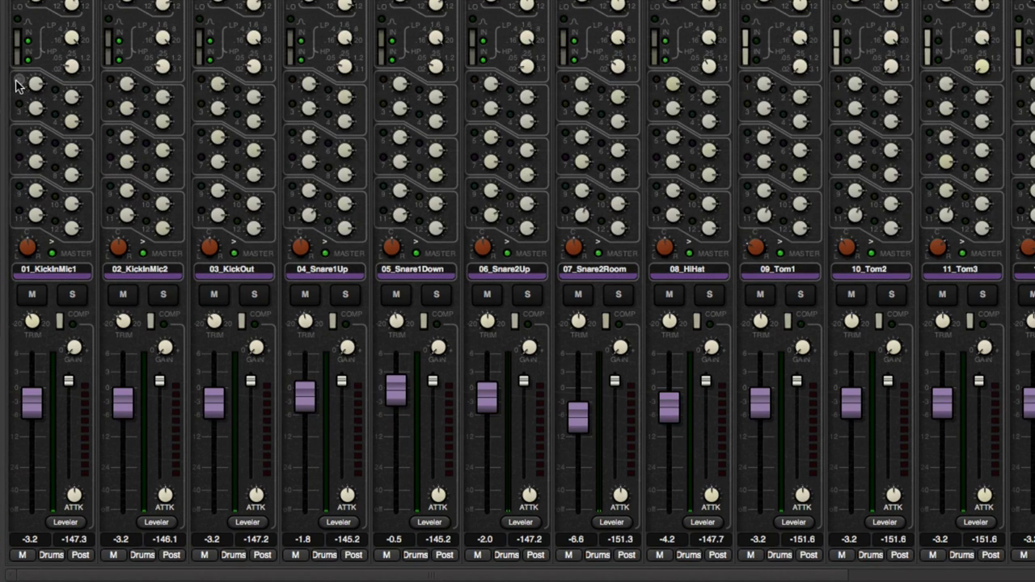
Toggle master assignment for all strips and enable every drum track's send to the Drums bus.
click(19, 80)
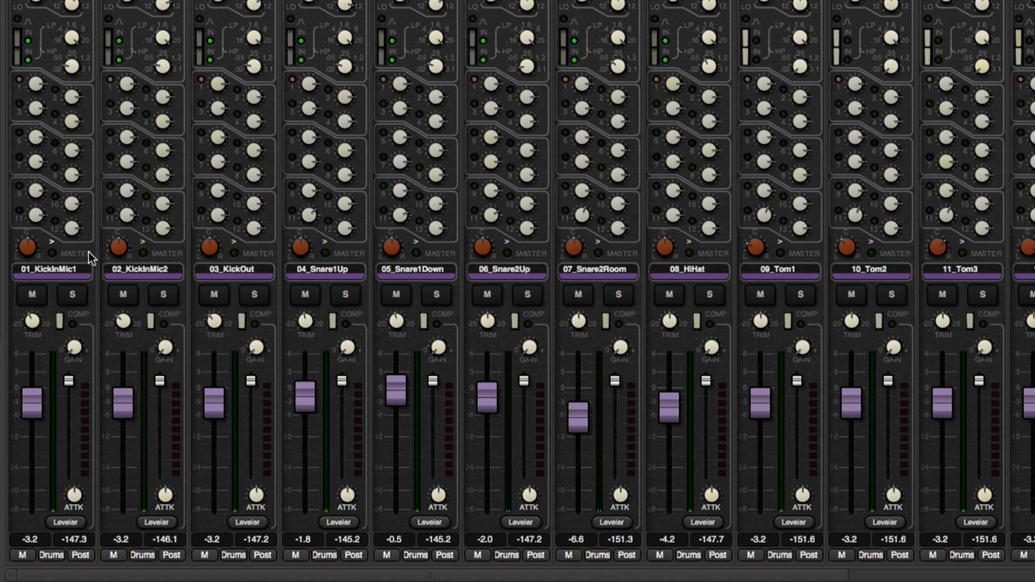
alt+click(52, 254)
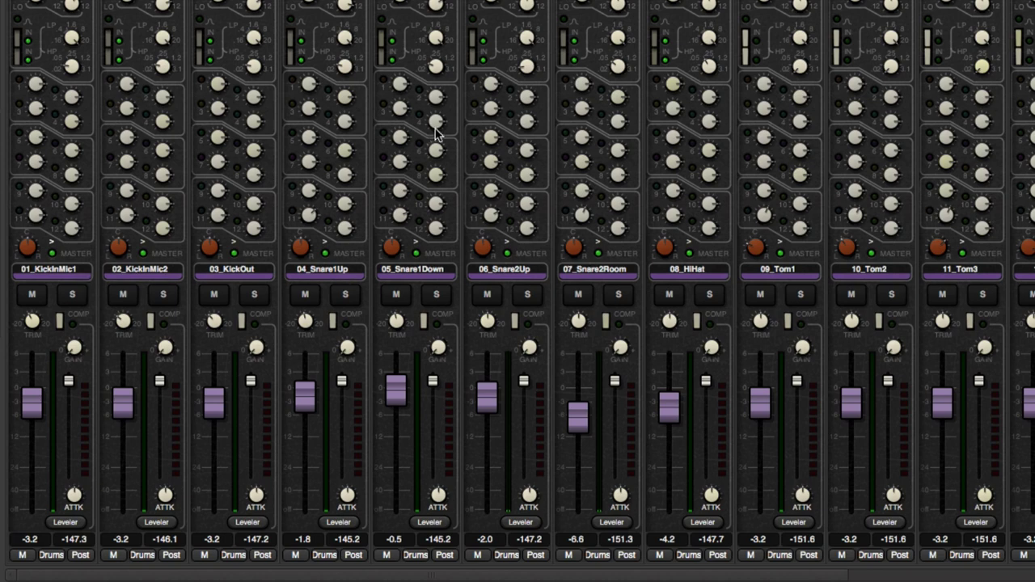
ctrl+click(21, 81)
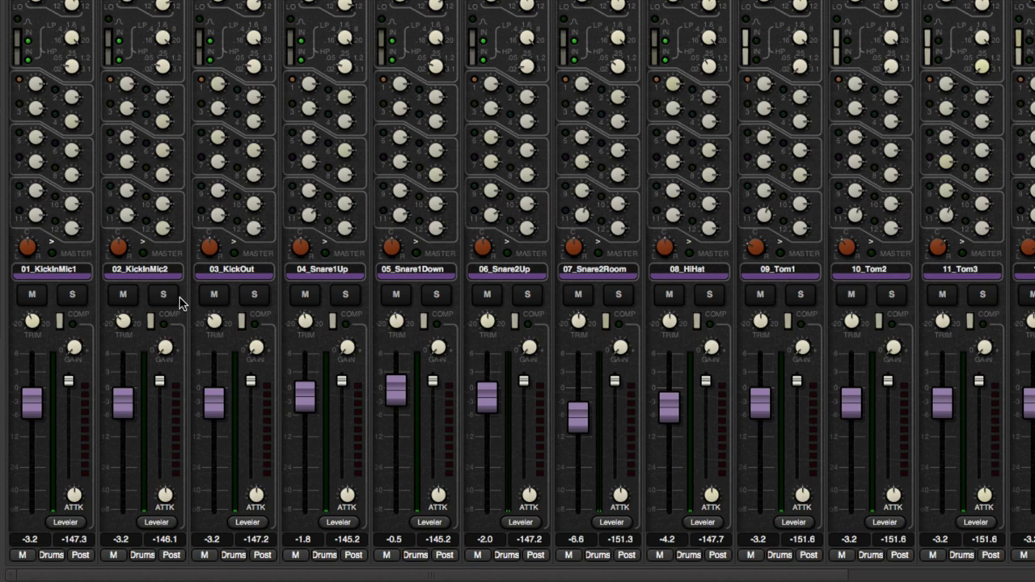
Enable Drums NYC sends on the snare tracks 04_Snare1Up through 07_Snare2Room.
scroll(179, 303, right, 15)
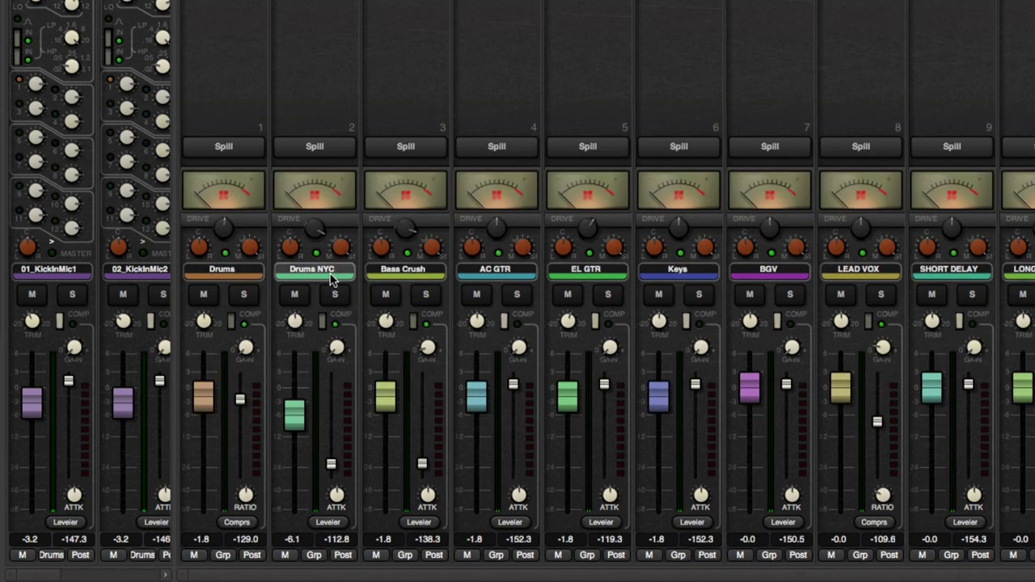
scroll(330, 279, left, 15)
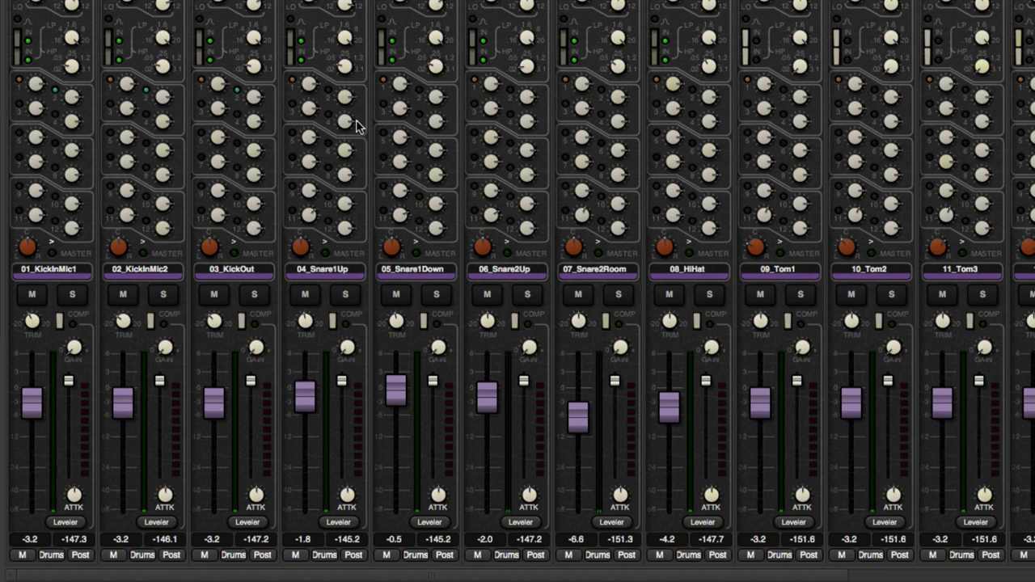
click(328, 90)
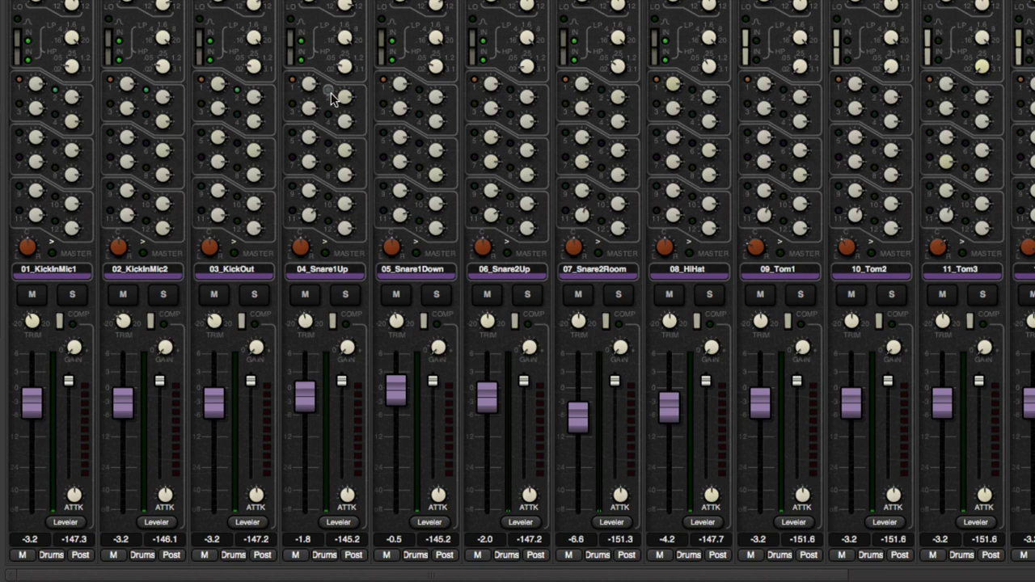
click(420, 91)
click(510, 90)
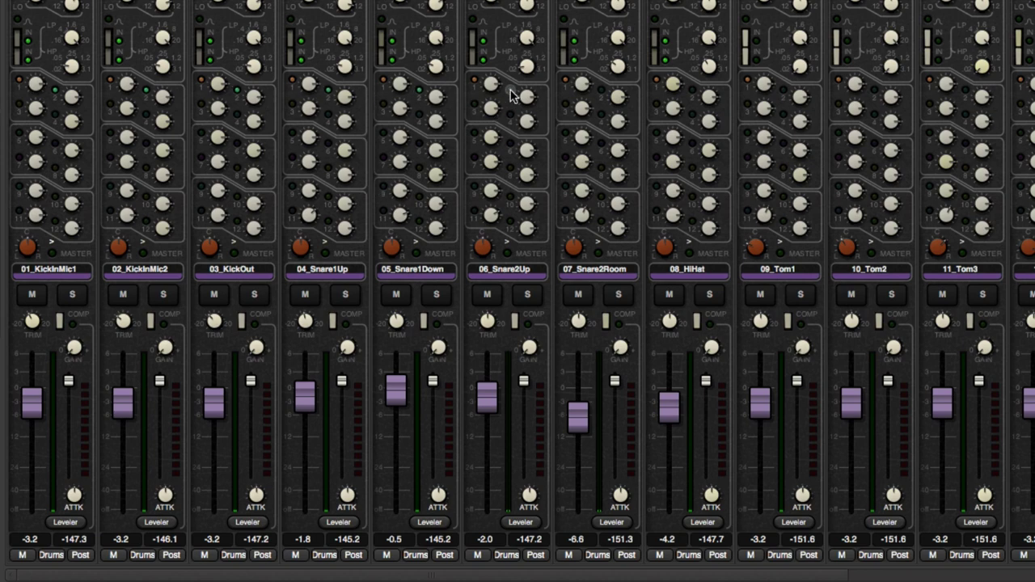
click(602, 90)
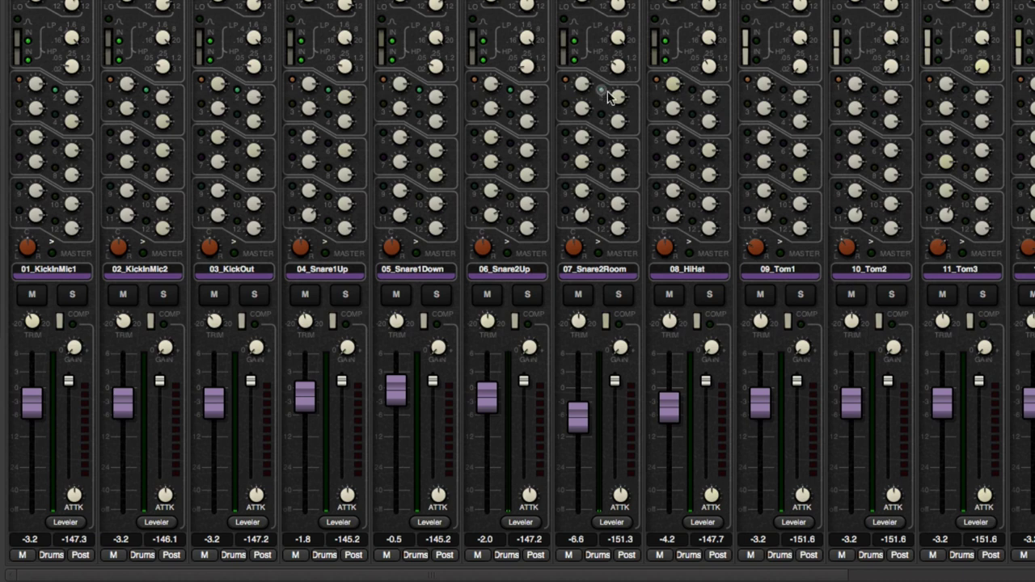
Enable Drums NYC sends on toms 09–12 and DrumsRoomMono, and lower the bus to -15.1.
click(784, 90)
click(876, 91)
click(967, 90)
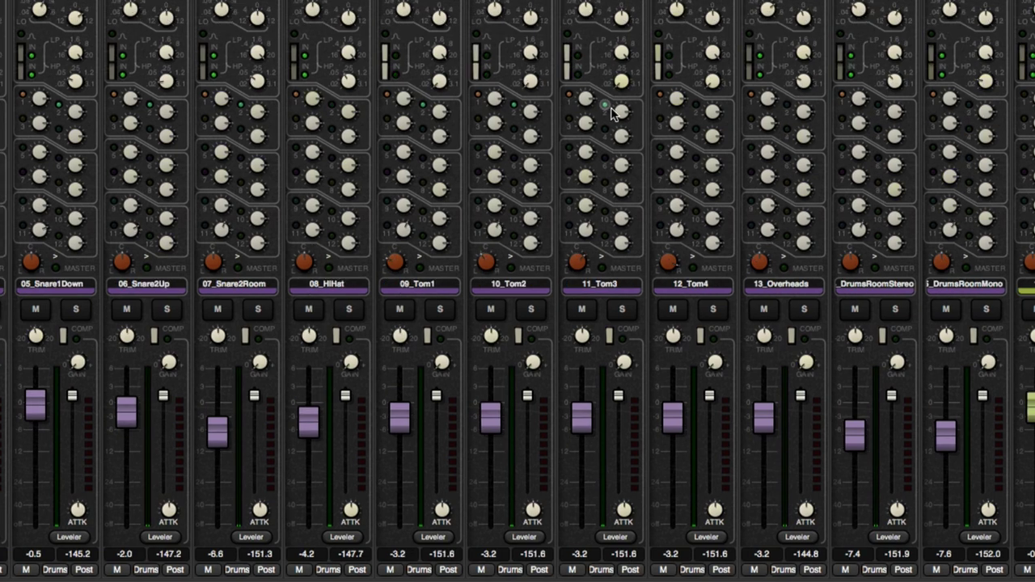
click(695, 105)
click(969, 105)
click(857, 287)
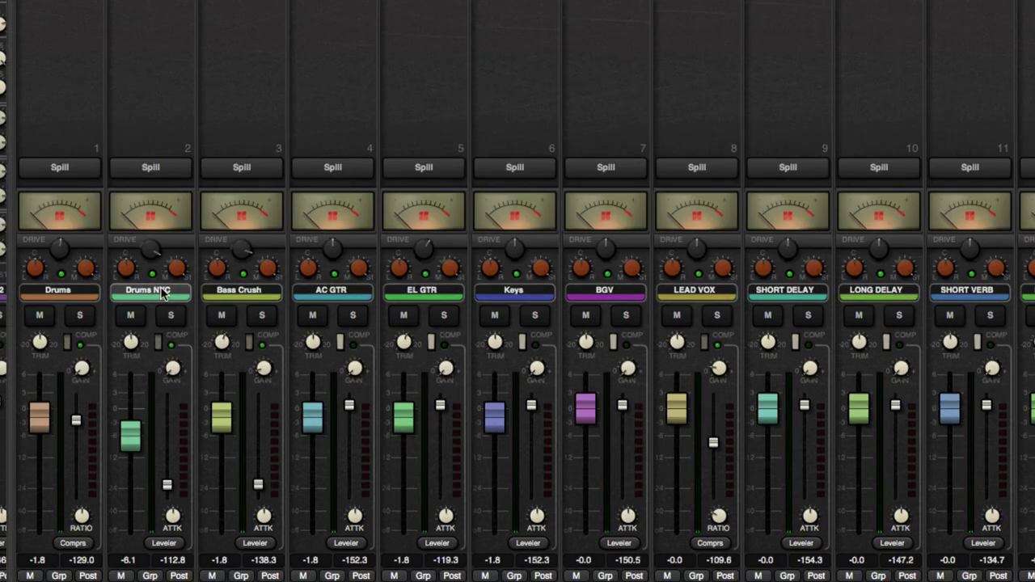
mouse_move(131, 437)
mouse_down()
mouse_move(138, 543)
mouse_move(139, 441)
mouse_move(143, 499)
mouse_move(143, 452)
mouse_up()
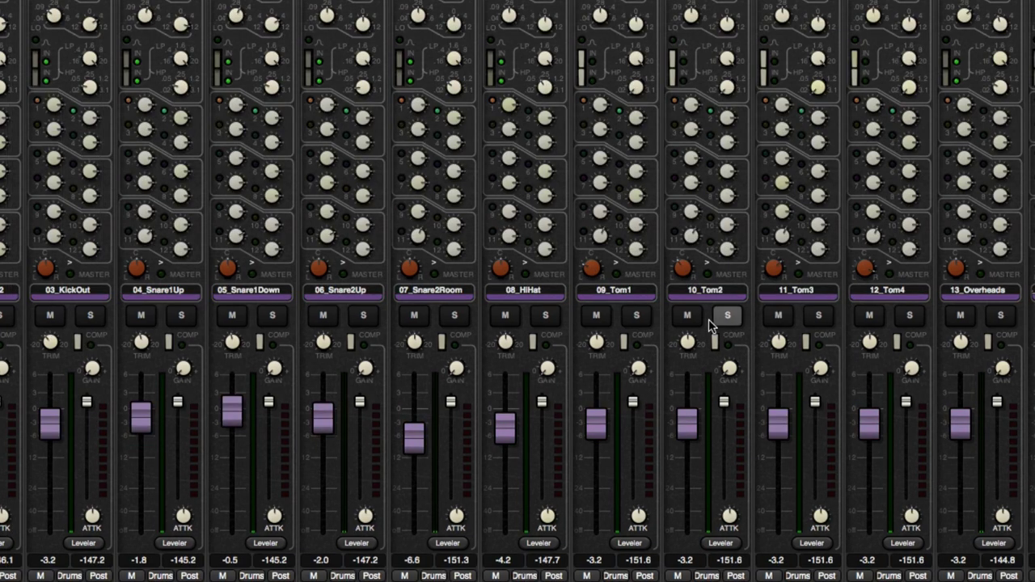
Route 17_BassAmp to the bass bus like 16_BassDI, and mute-check 22_ElecGtr2.
scroll(542, 154, right, 10)
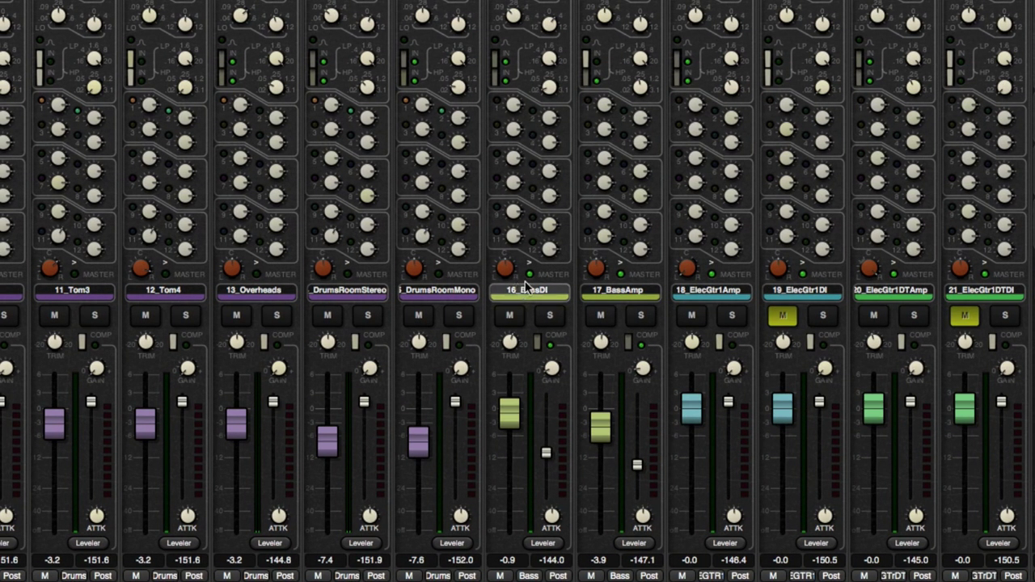
click(619, 276)
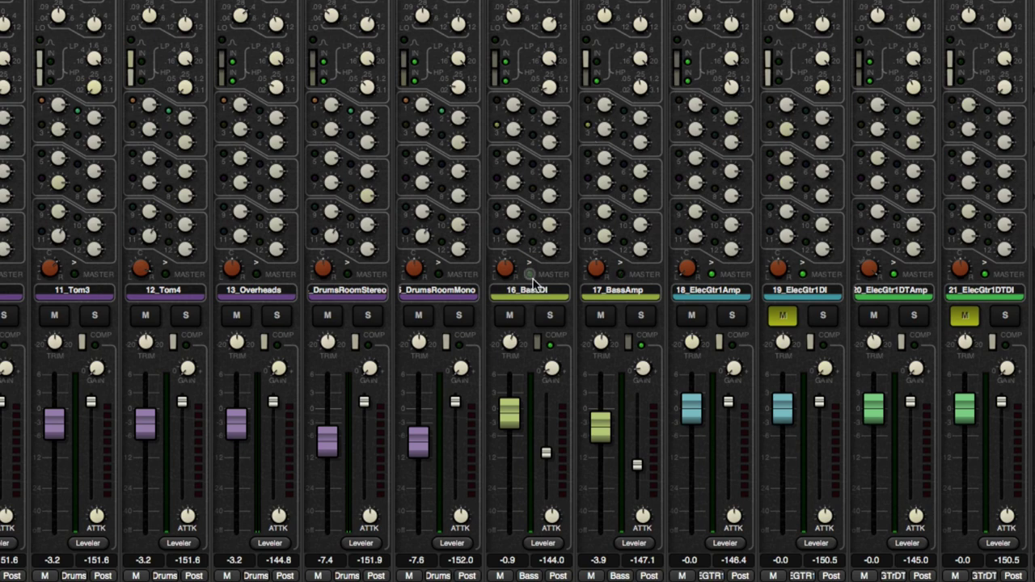
scroll(663, 411, right, 3)
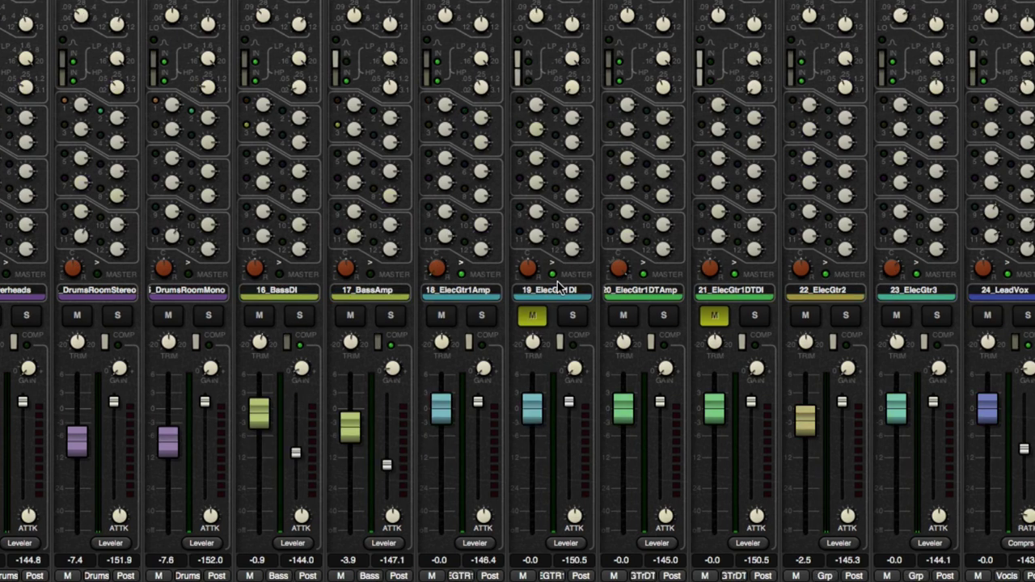
scroll(558, 287, right, 15)
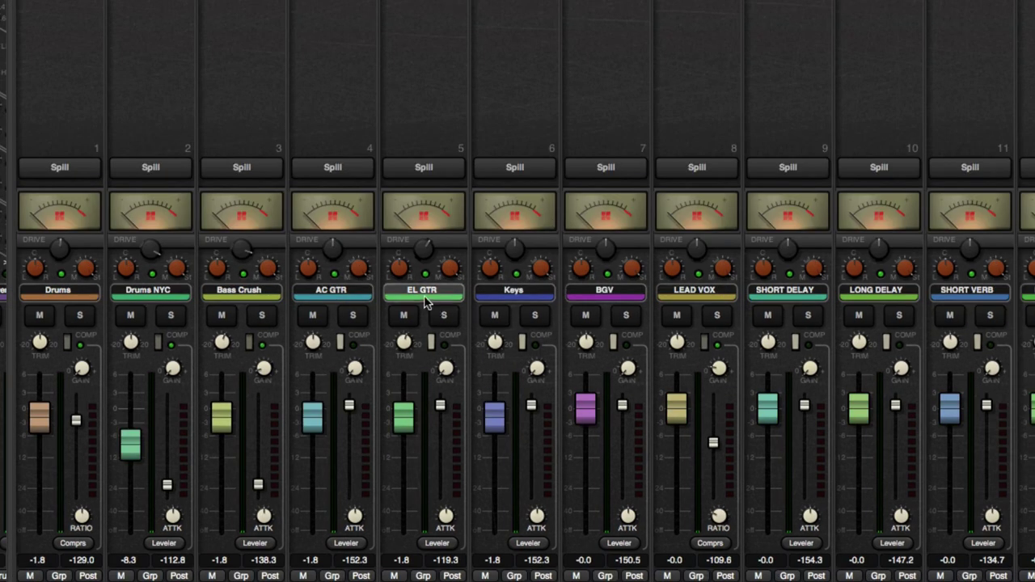
click(431, 167)
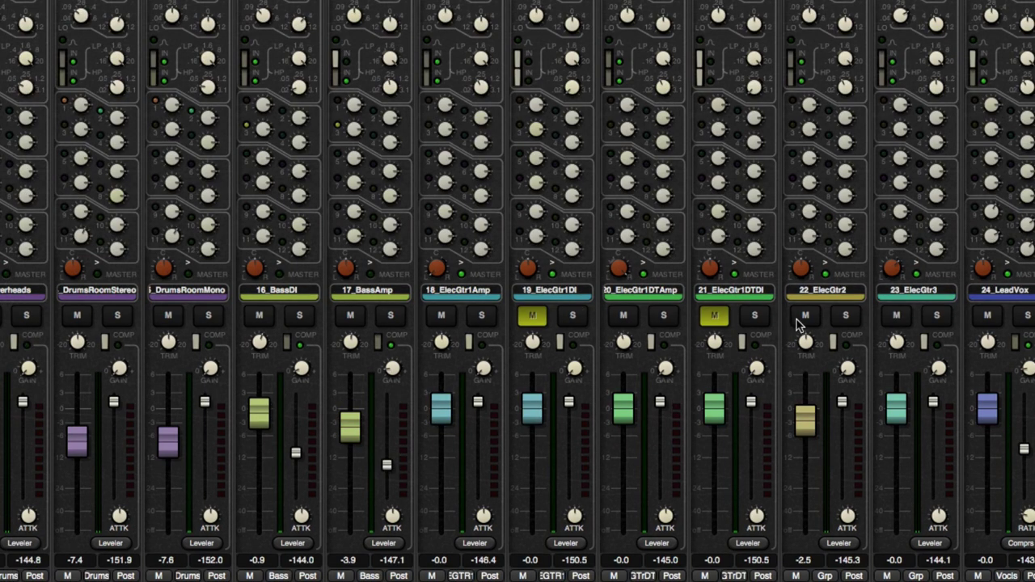
click(805, 317)
click(805, 317)
Send the ElecGtr1 tracks, 22_ElecGtr2 and 23_ElecGtr3 to the EL GTR bus.
click(429, 155)
click(793, 155)
click(882, 154)
Scroll the mixer across the bass, guitar and lead vocal track strips 17_BassAmp–26_LeadVoxDT2.
scroll(949, 284, right, 3)
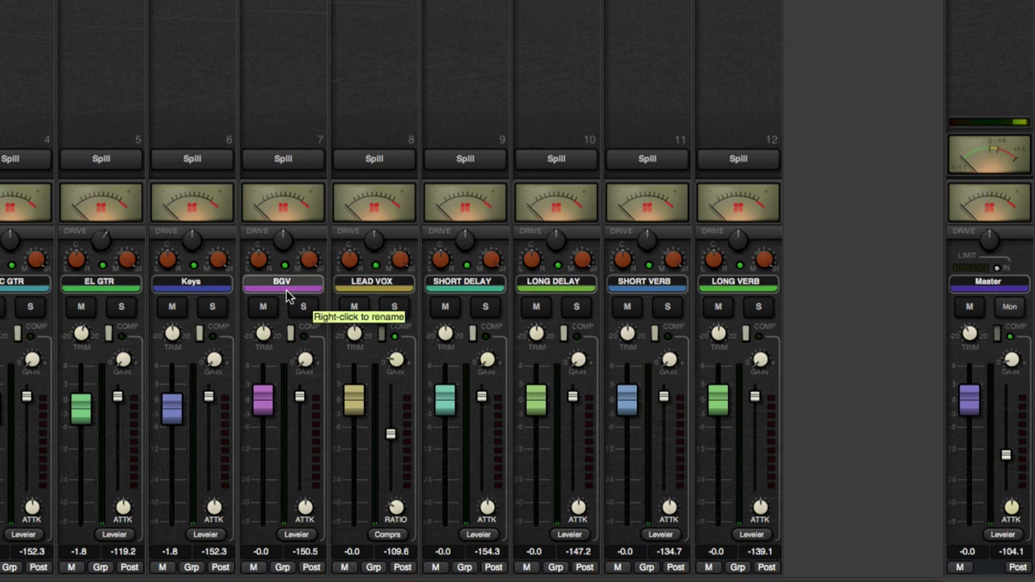
scroll(289, 296, left, 10)
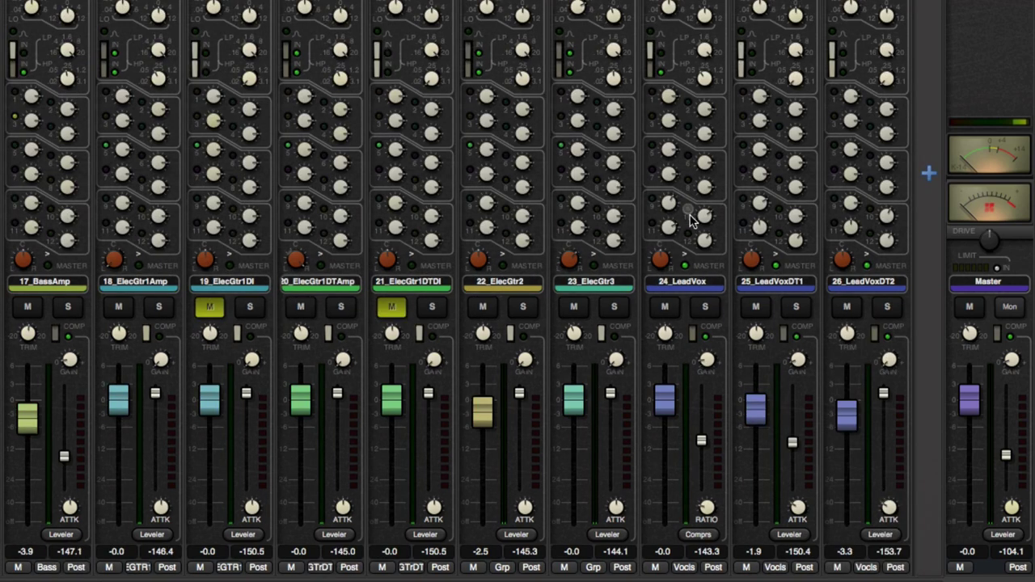
scroll(682, 217, right, 10)
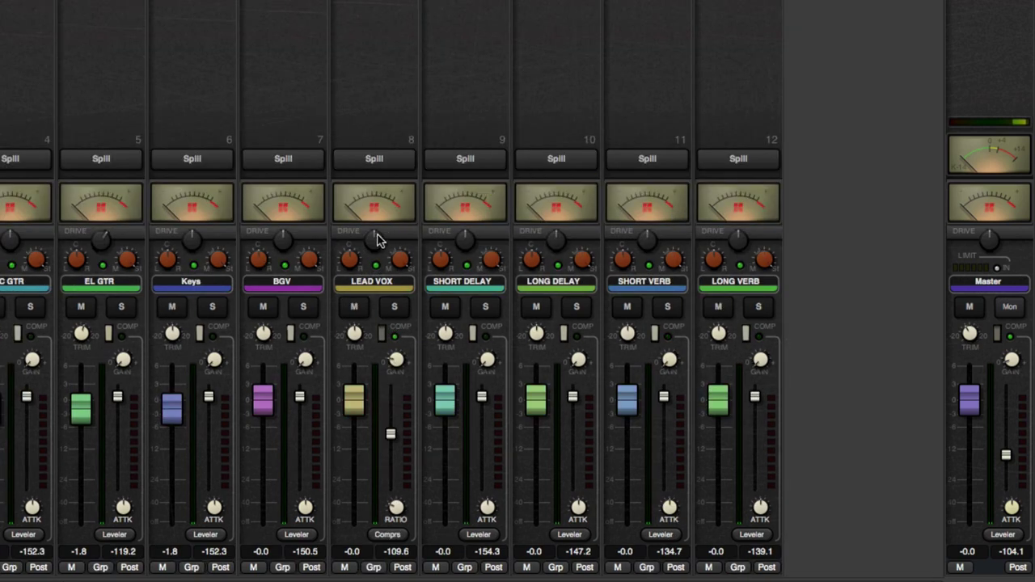
scroll(377, 235, left, 10)
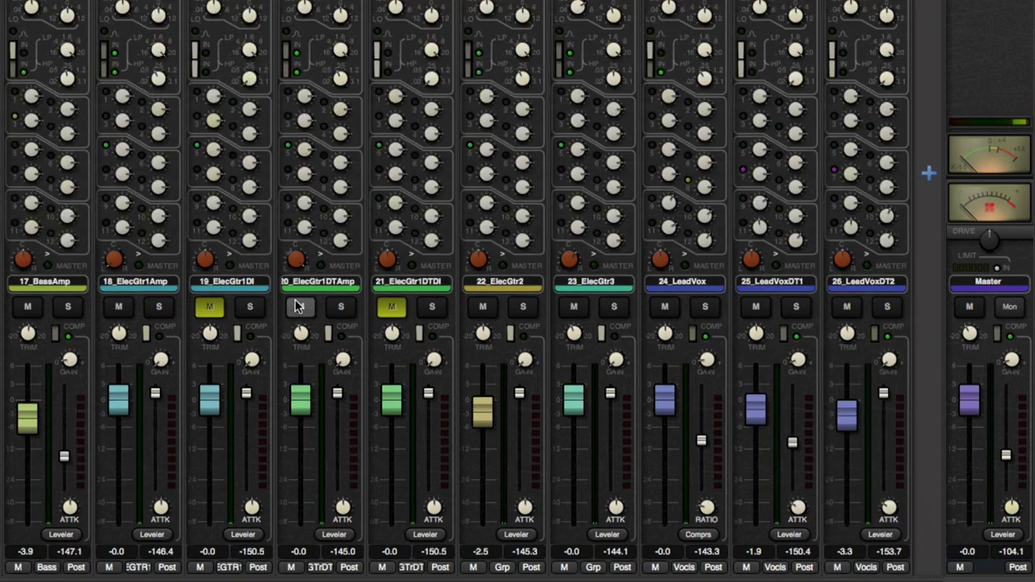
Send DrumsRoomStereo and DrumsRoomMono to the LONG VERB bus at about -28 dB.
click(391, 306)
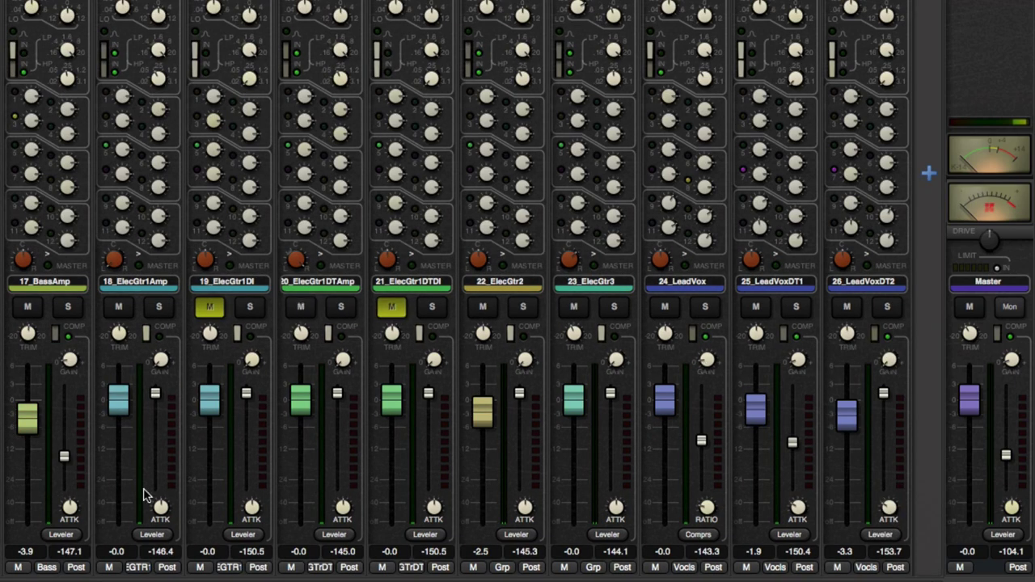
scroll(472, 291, left, 10)
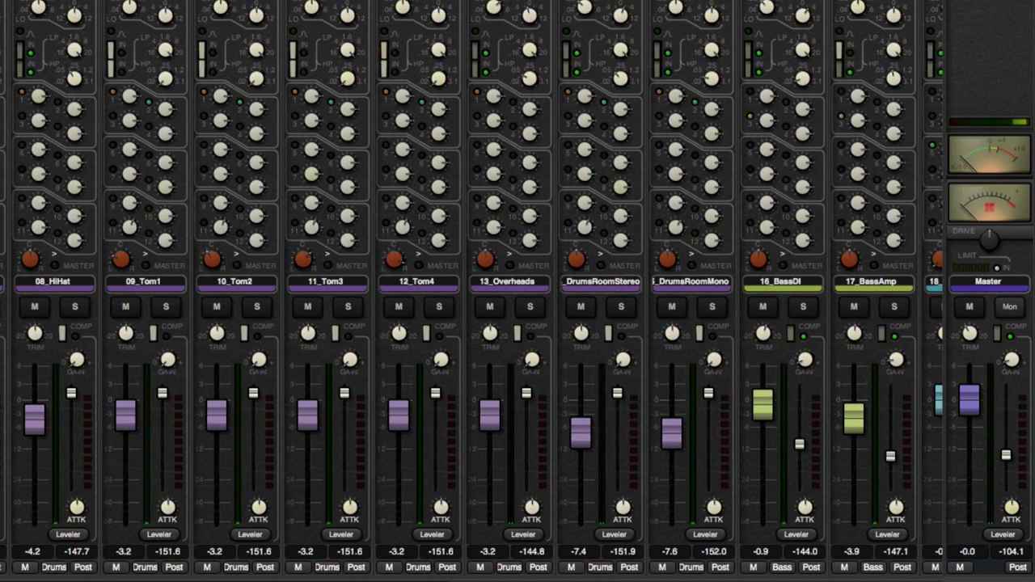
scroll(472, 291, right, 6)
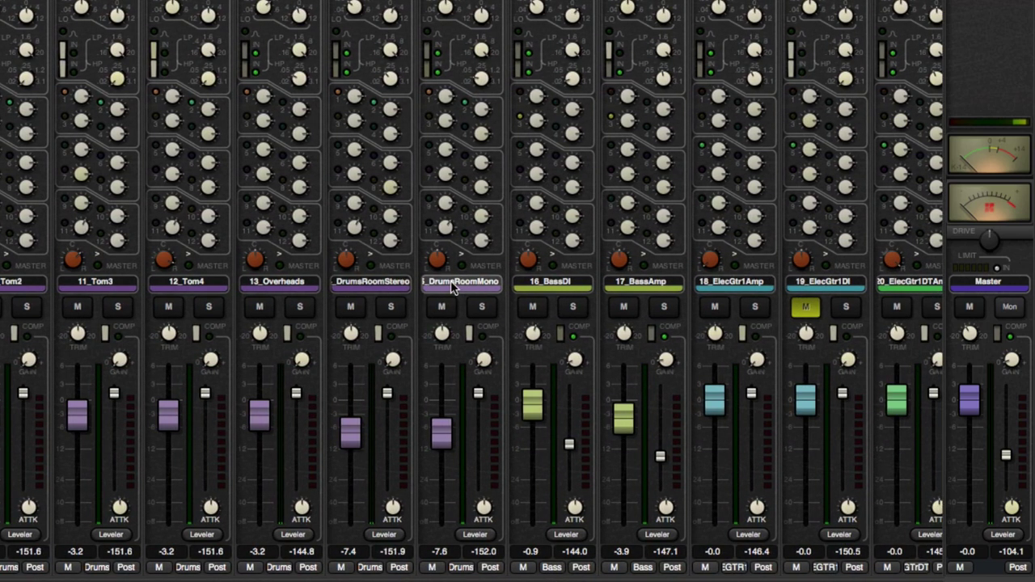
click(466, 236)
click(373, 234)
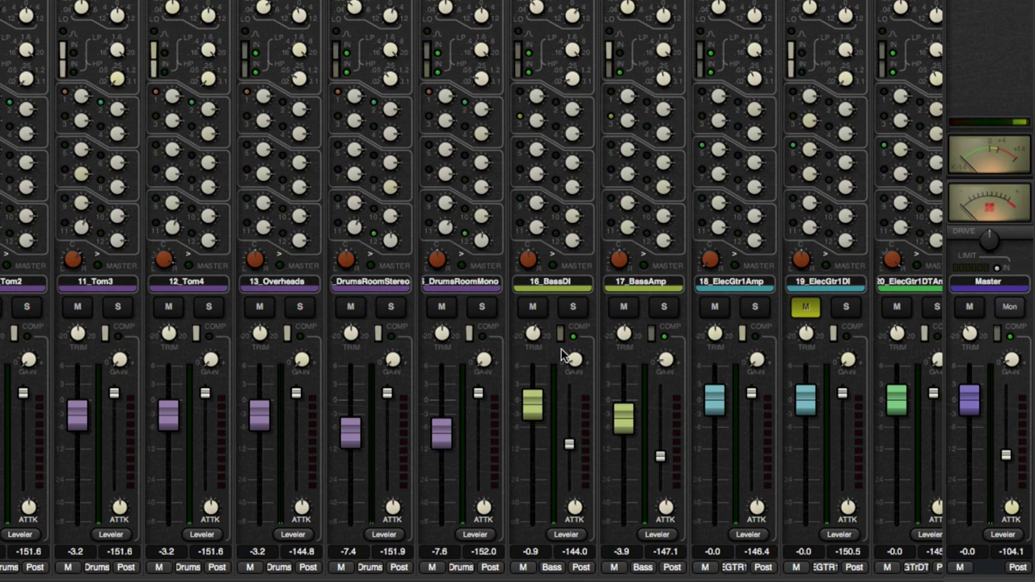
Set the LONG VERB send levels on 24_LeadVox, 25_LeadVoxDT1 and 26_LeadVoxDT2.
scroll(718, 568, right, 5)
scroll(718, 569, right, 3)
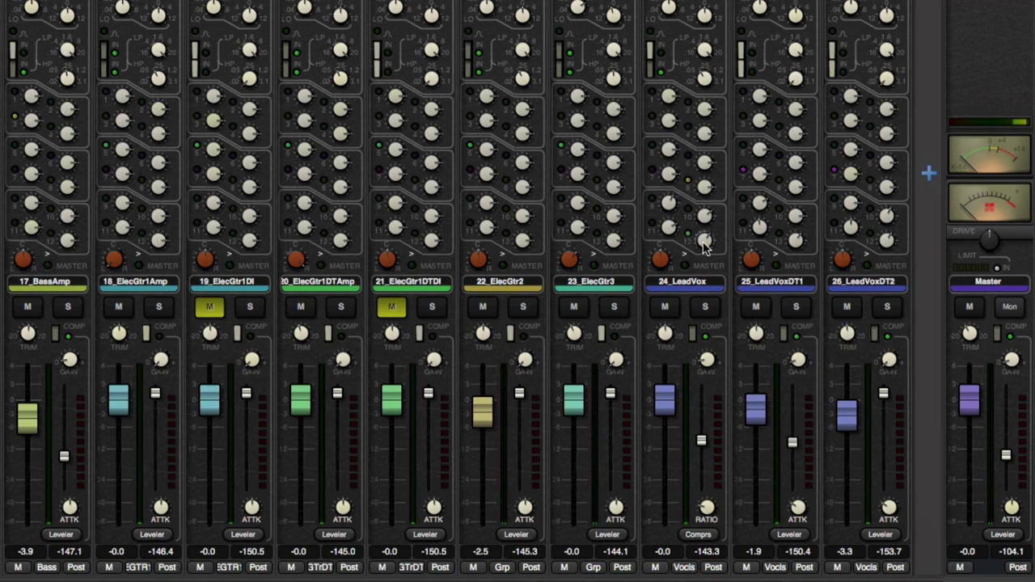
drag(704, 245, 705, 296)
drag(795, 246, 801, 299)
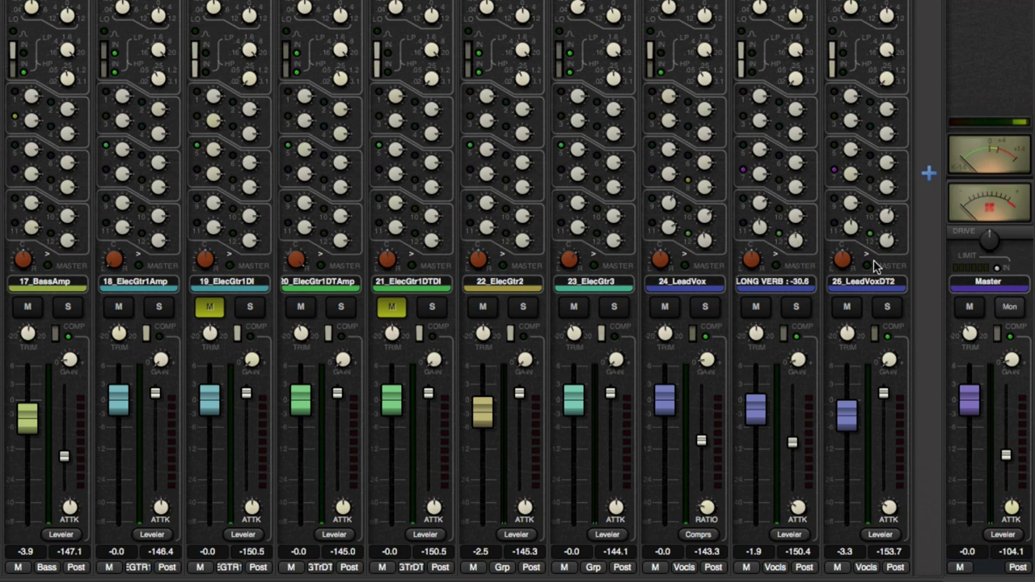
drag(890, 247, 885, 293)
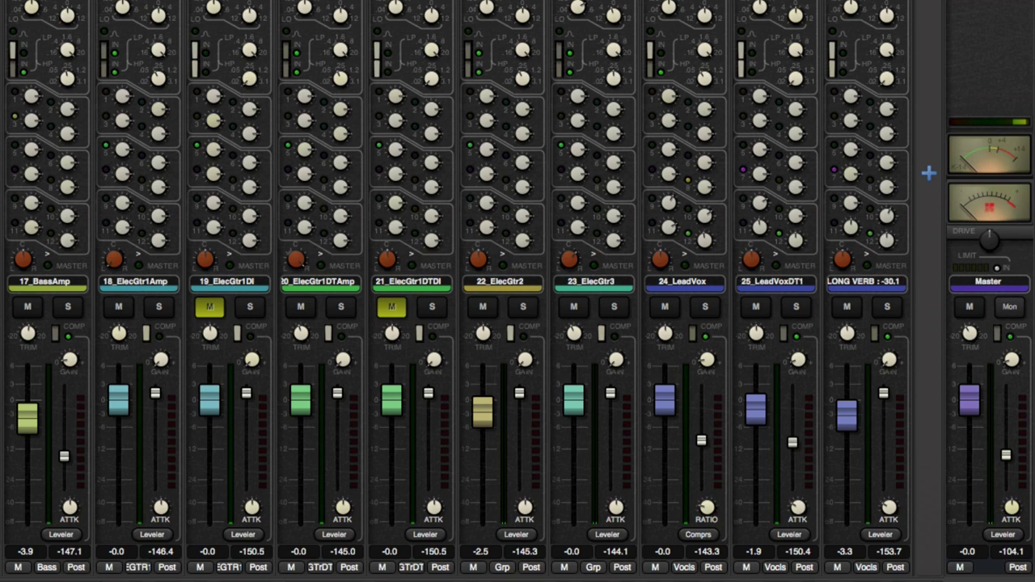
Enable the SHORT VERB sends on toms 09_Tom1 through 12_Tom4.
scroll(278, 575, left, 10)
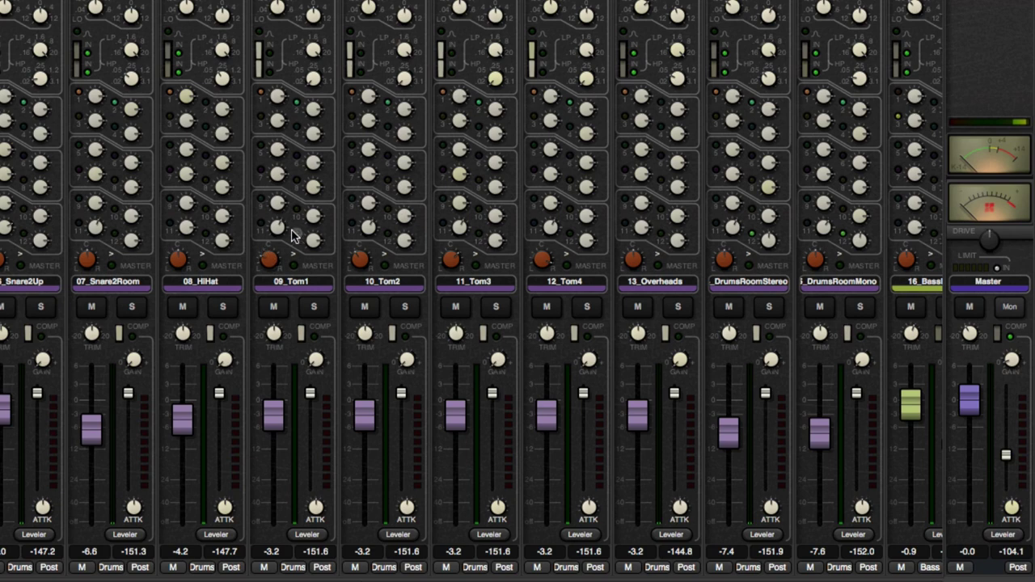
click(261, 224)
click(354, 224)
click(443, 224)
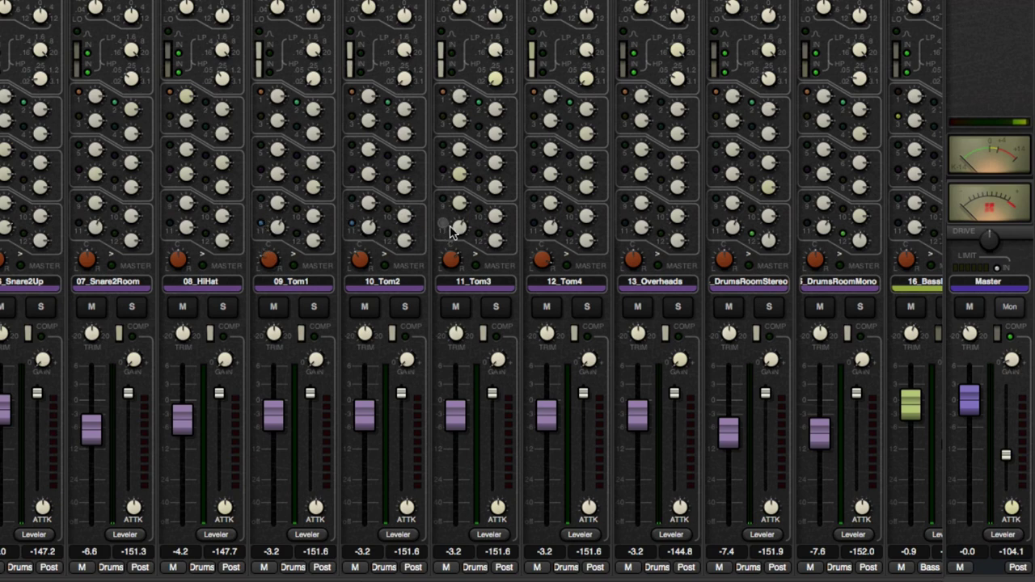
click(533, 224)
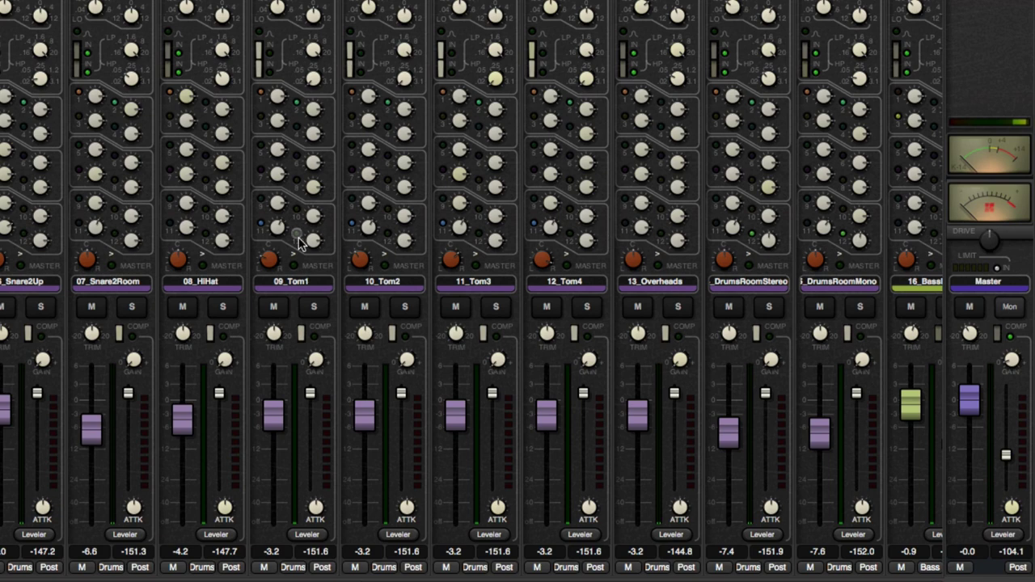